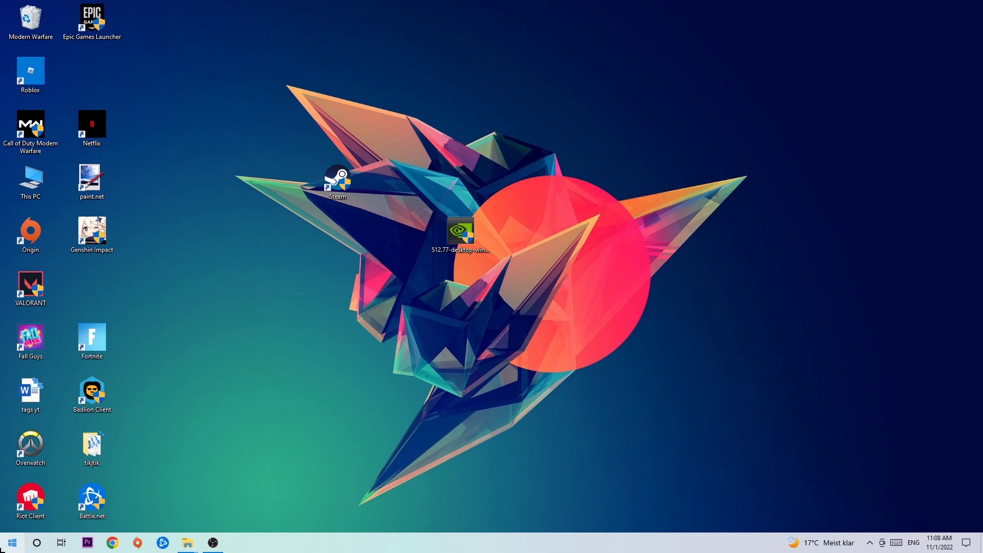
Bring up the Start menu to search for Windows Defender Firewall.
left_click(13, 542)
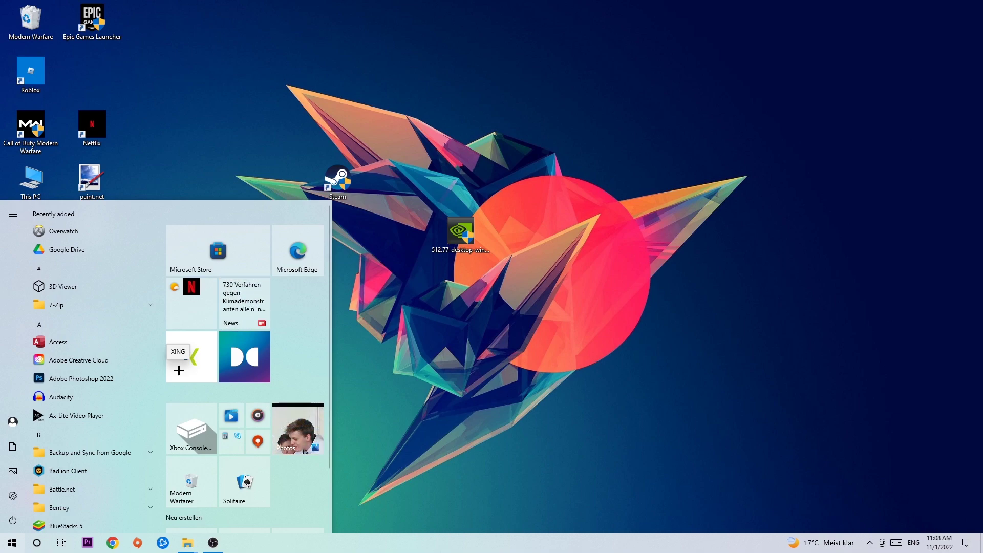
type("wind")
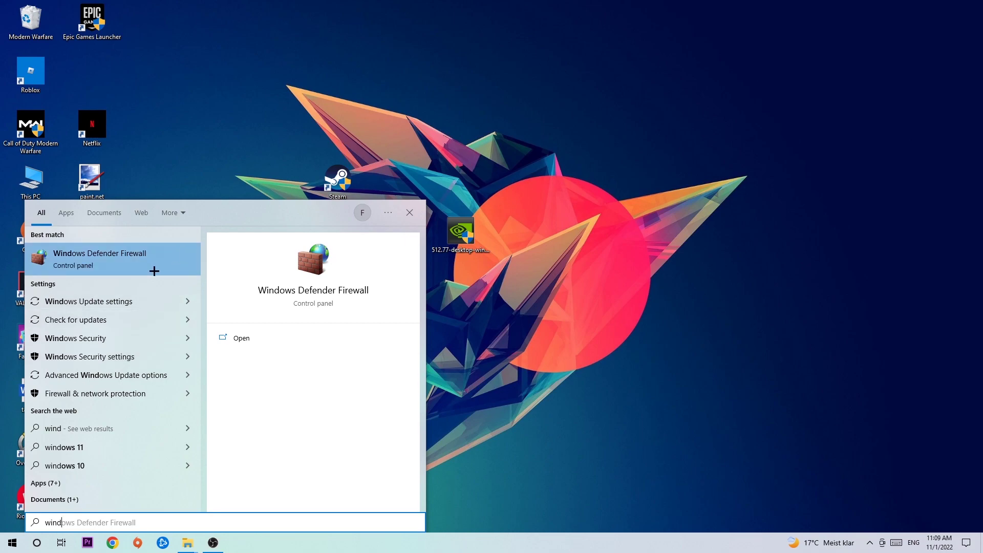
Open Windows Defender Firewall and go to the allowed apps and features page.
left_click(154, 271)
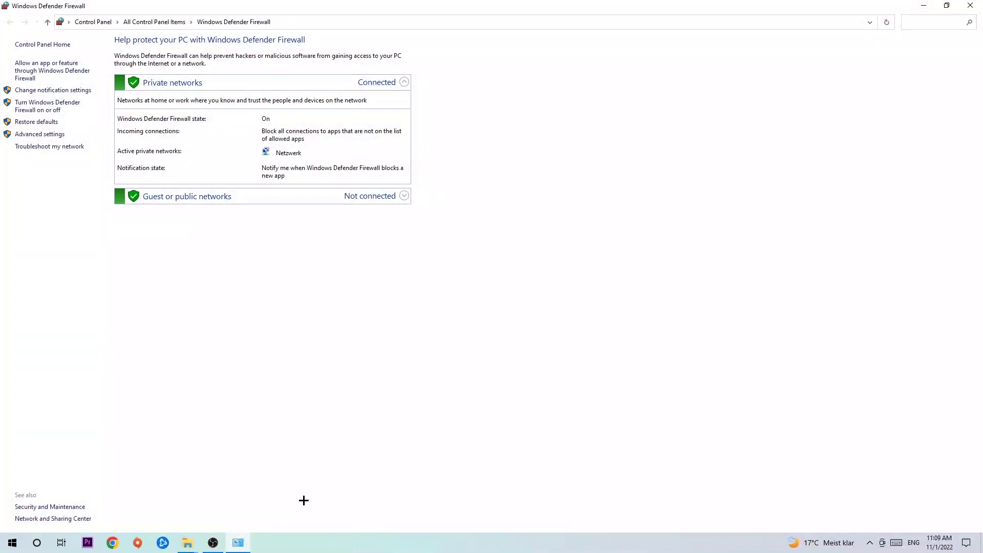
left_click(54, 71)
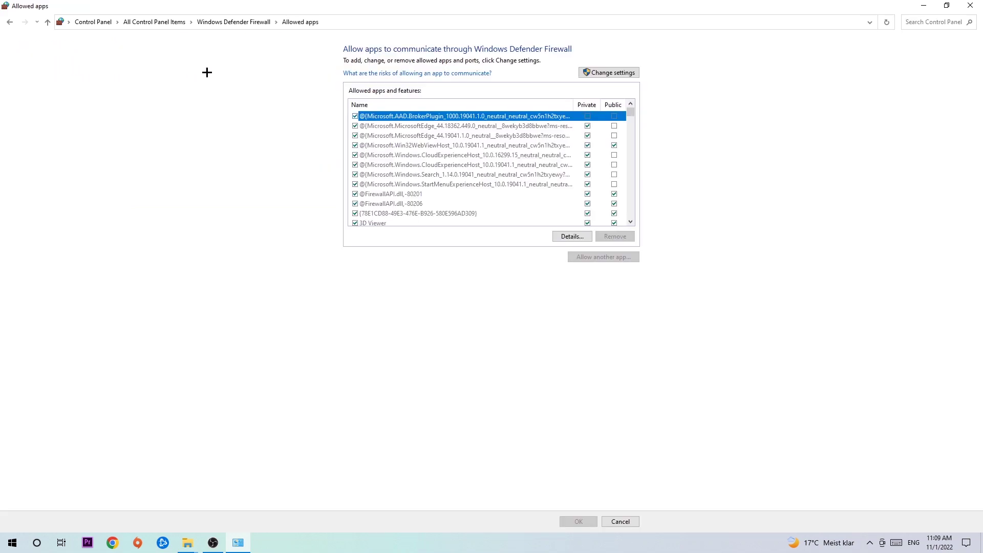
Unlock editing with Change settings and open the Add an app dialog, moved left.
left_click(621, 75)
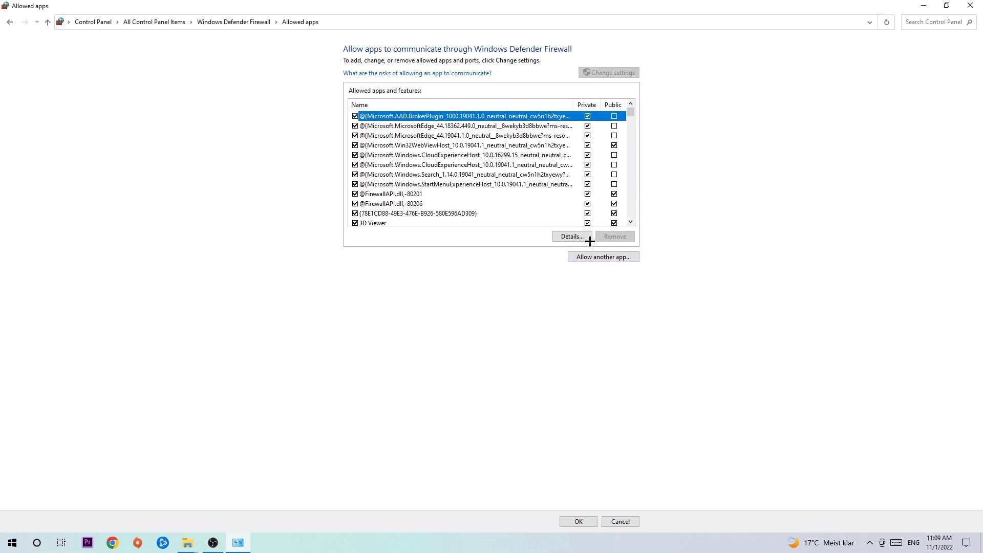
left_click(602, 256)
left_click_drag(522, 162, 388, 120)
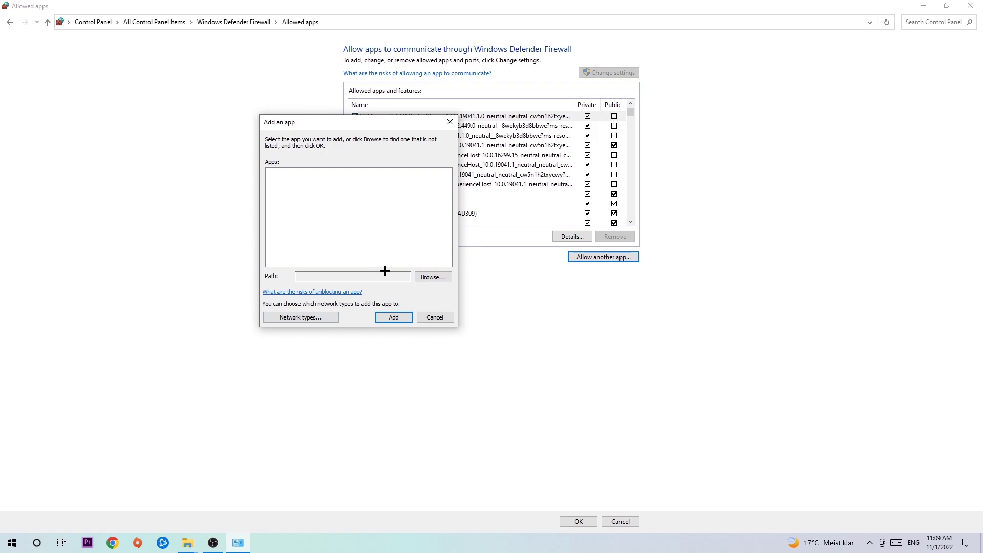
Open Browse, then close the file browser and the Add an app dialog without adding anything.
left_click(433, 277)
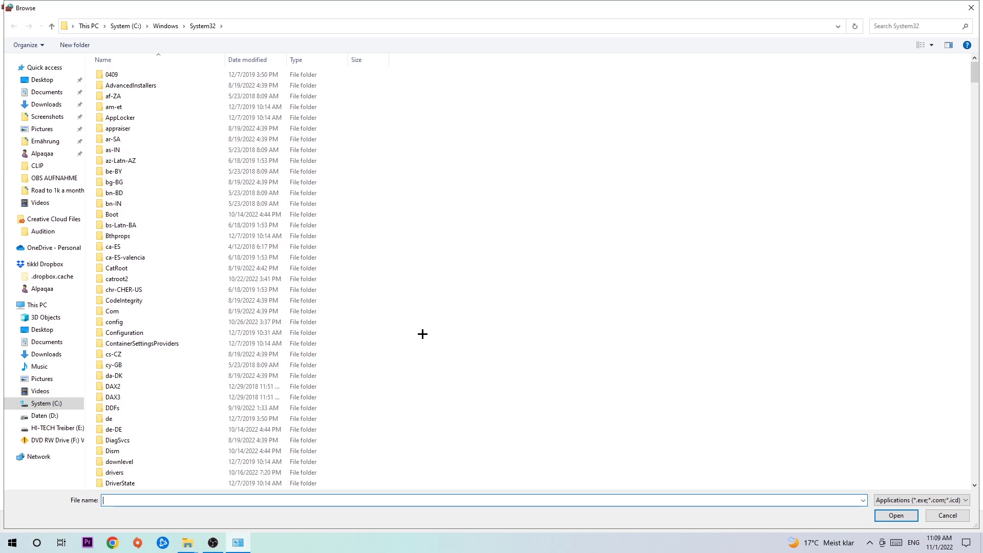
left_click(971, 7)
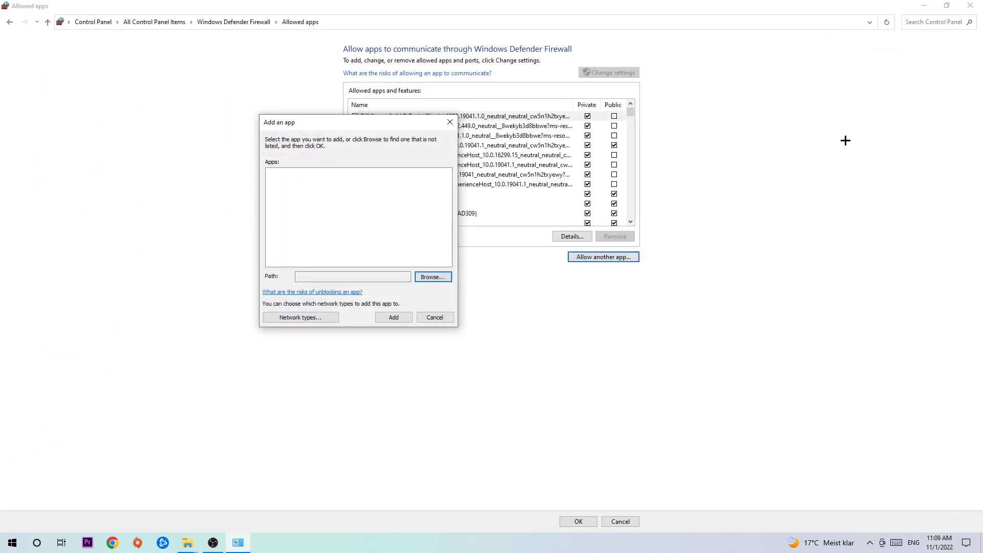
left_click(450, 122)
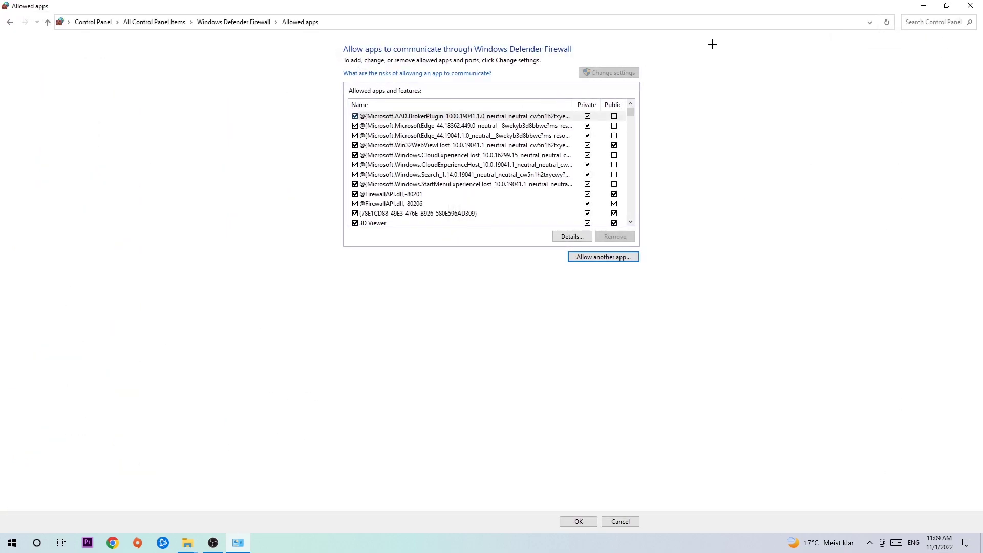
Close the Control Panel allowed apps window to return to the desktop.
left_click(970, 6)
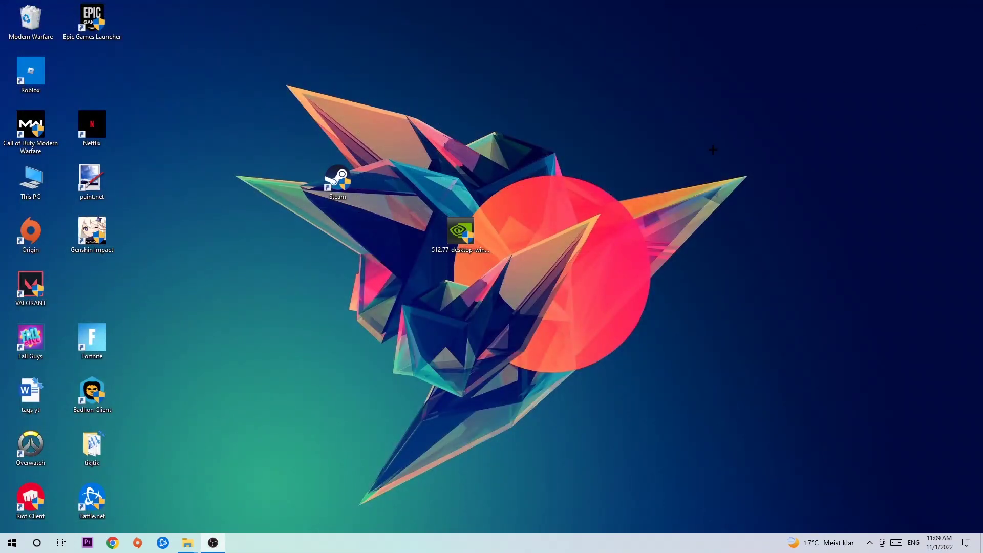